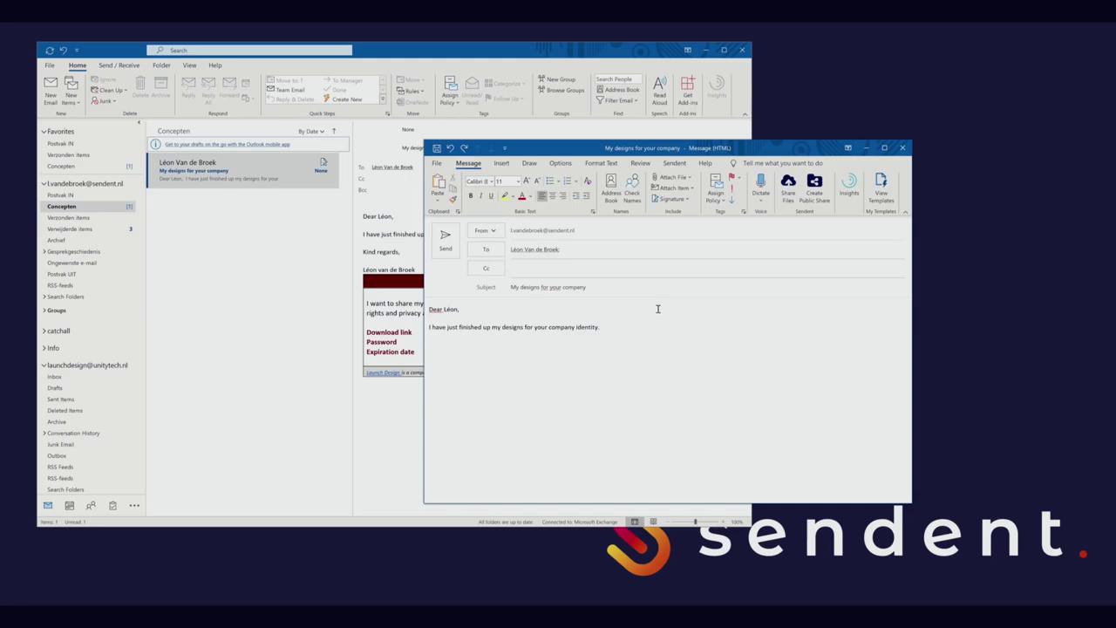
Step: Generate and save a share password, then choose 10 October 2020 as the share expiry date
{"action": "left_click", "coordinate": [789, 188]}
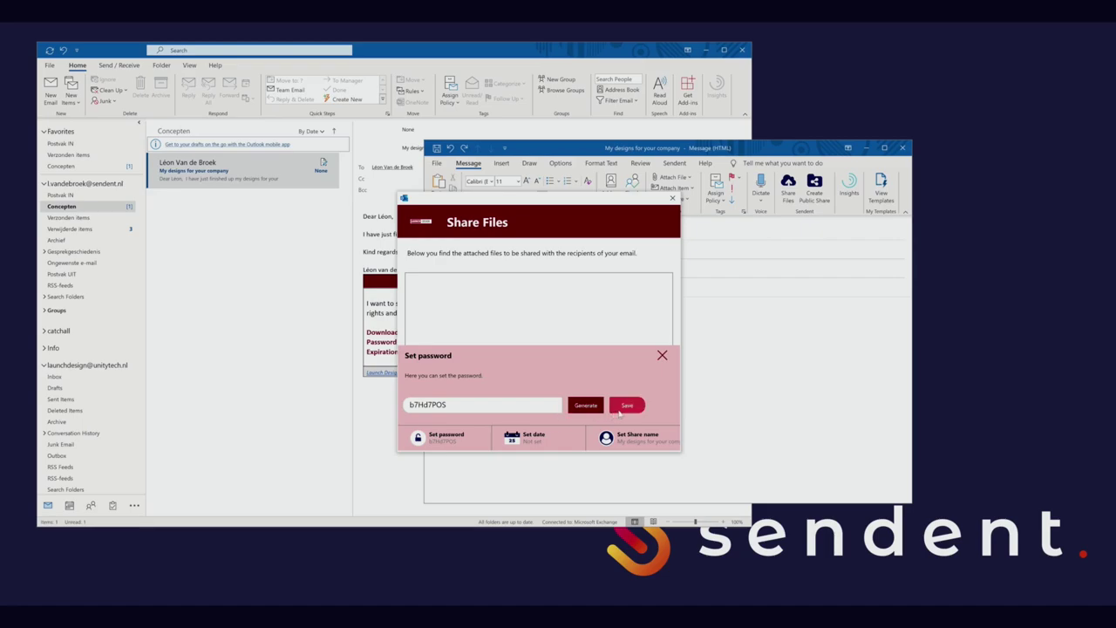
{"action": "left_click", "coordinate": [627, 405]}
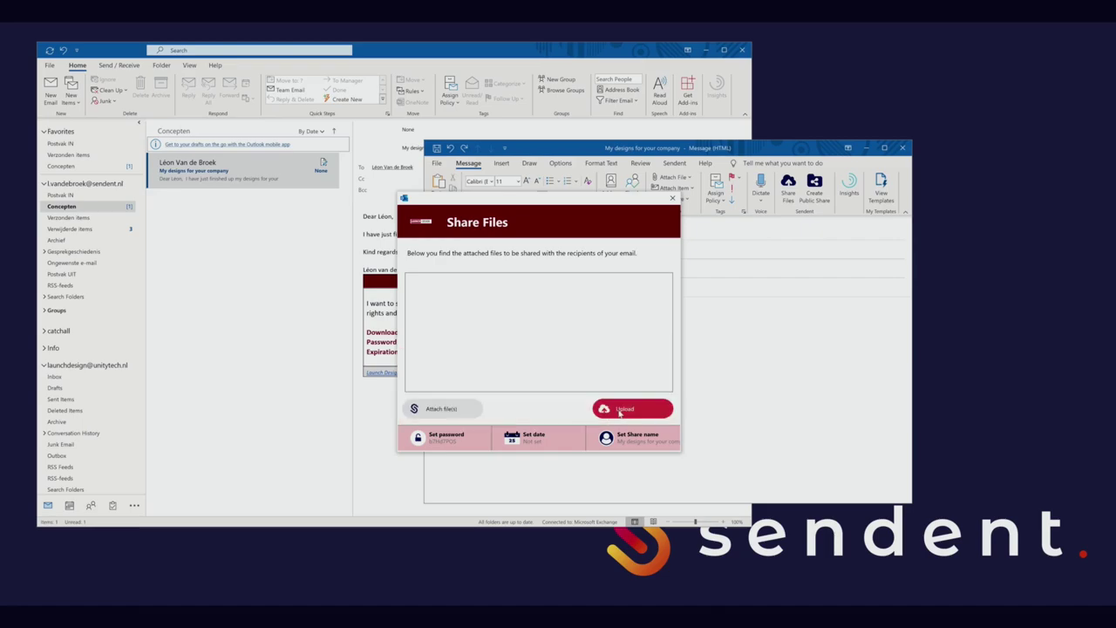
{"action": "left_click", "coordinate": [545, 440]}
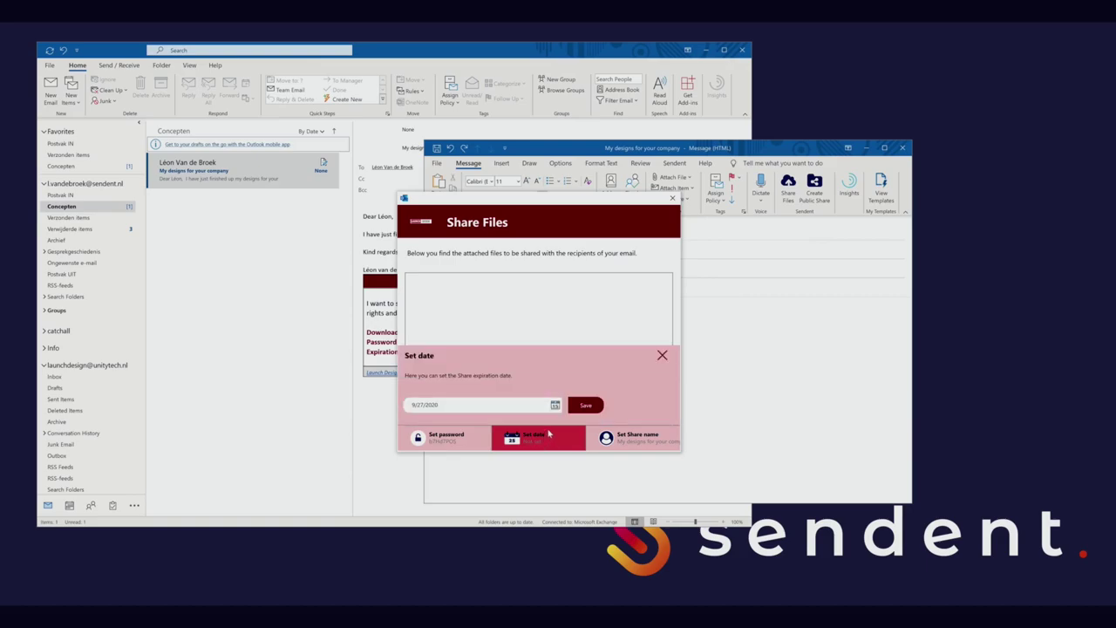
{"action": "left_click", "coordinate": [554, 405]}
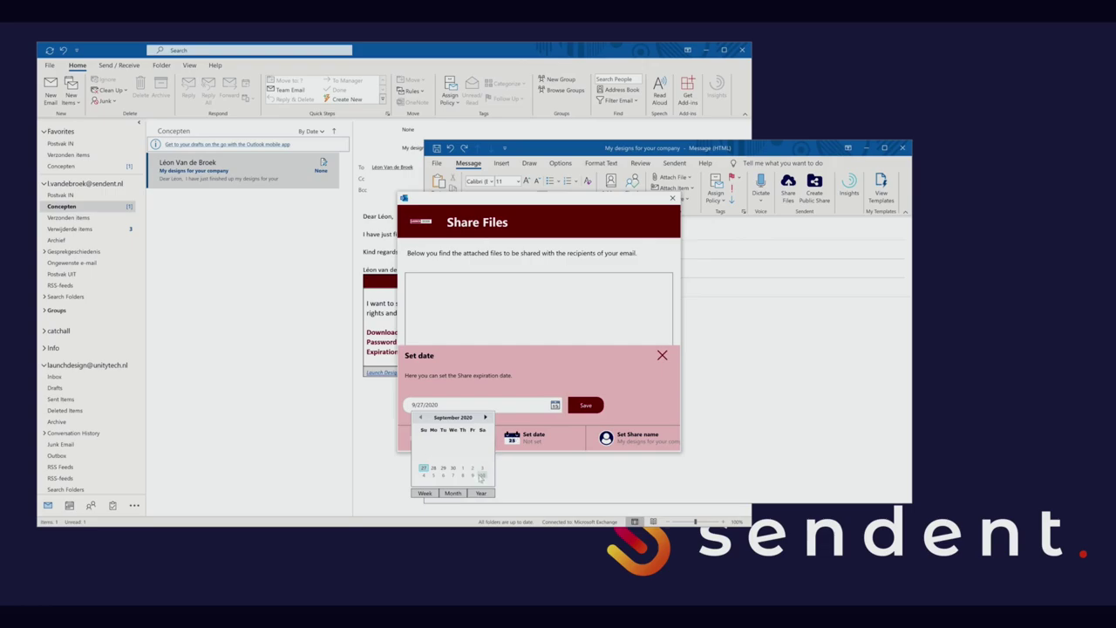
{"action": "left_click", "coordinate": [480, 475]}
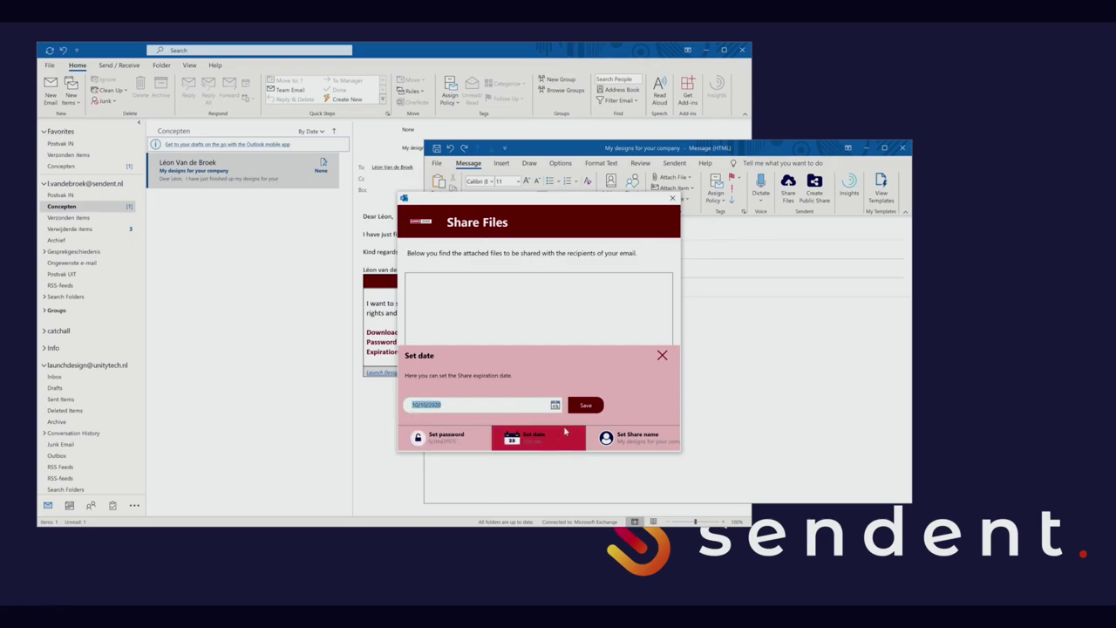
Step: Save the 10/10/2020 expiry and upload the Placemat - menu file as a share link
{"action": "left_click", "coordinate": [590, 406]}
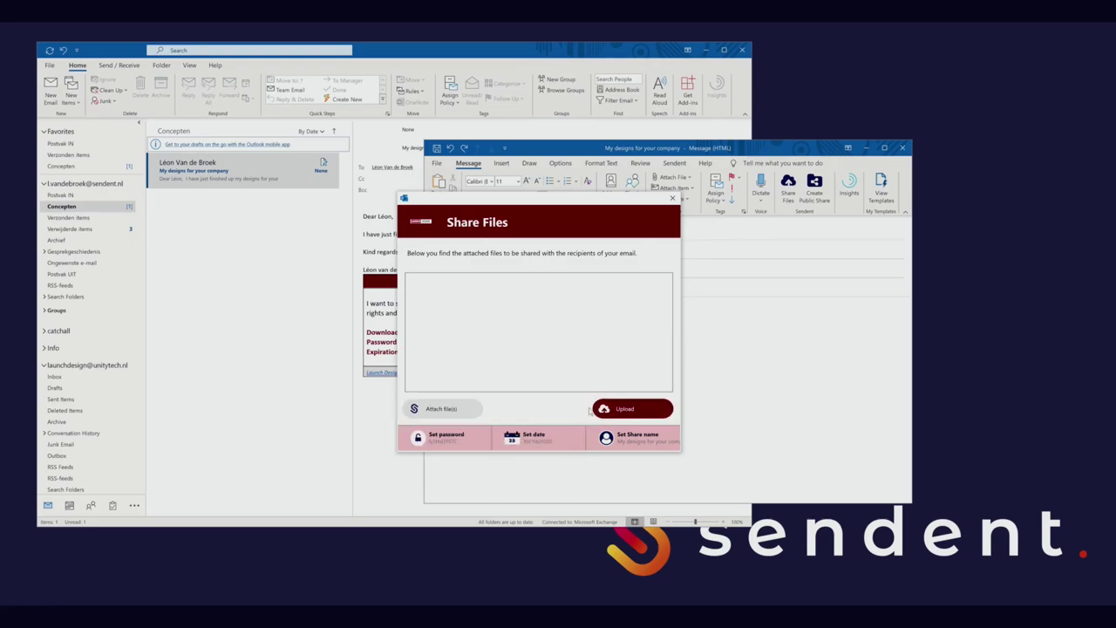
{"action": "left_click", "coordinate": [444, 409]}
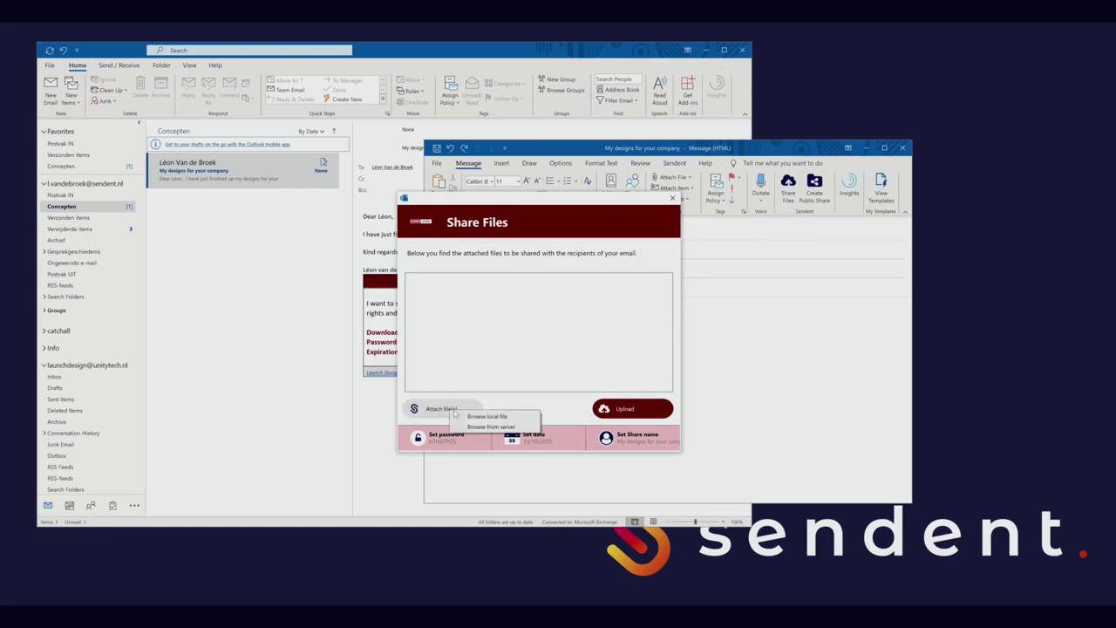
{"action": "left_click", "coordinate": [520, 416]}
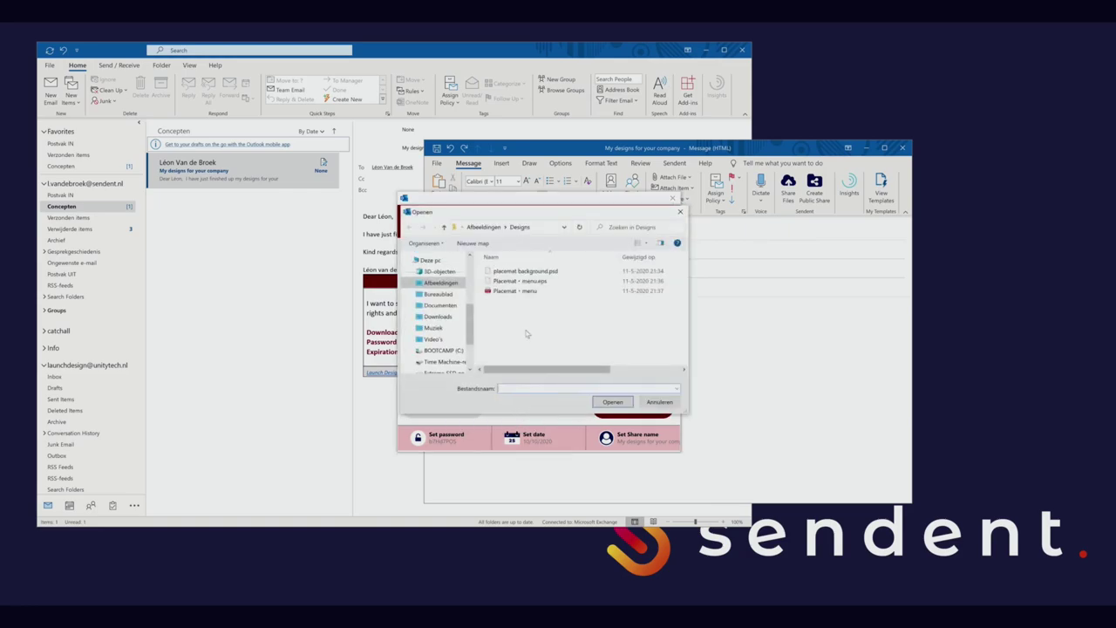
{"action": "left_click", "coordinate": [525, 291]}
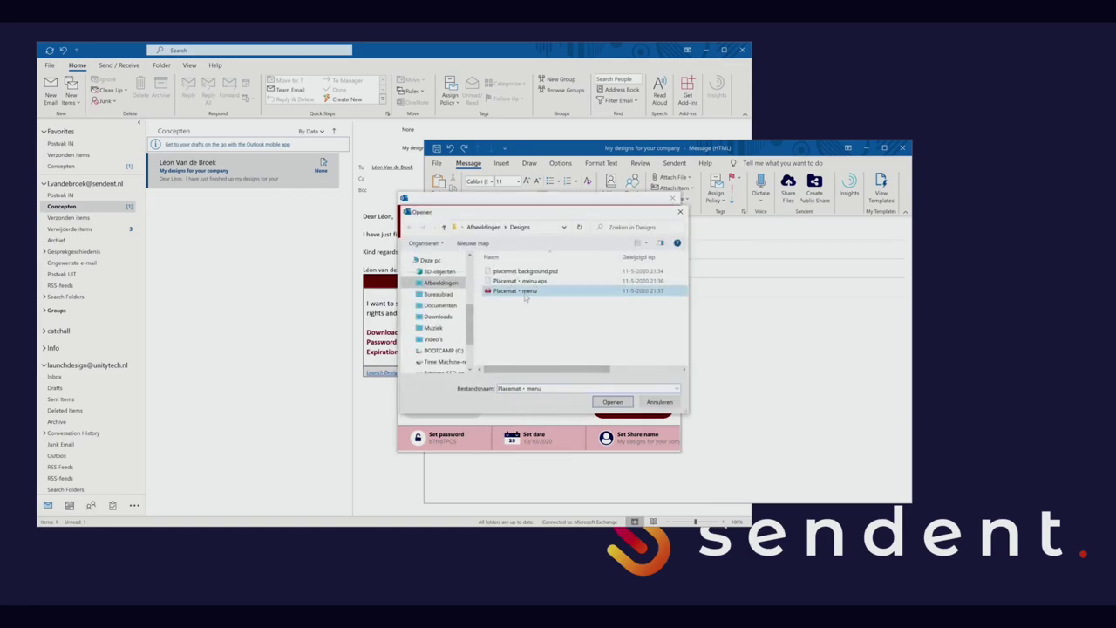
{"action": "left_click", "coordinate": [612, 401]}
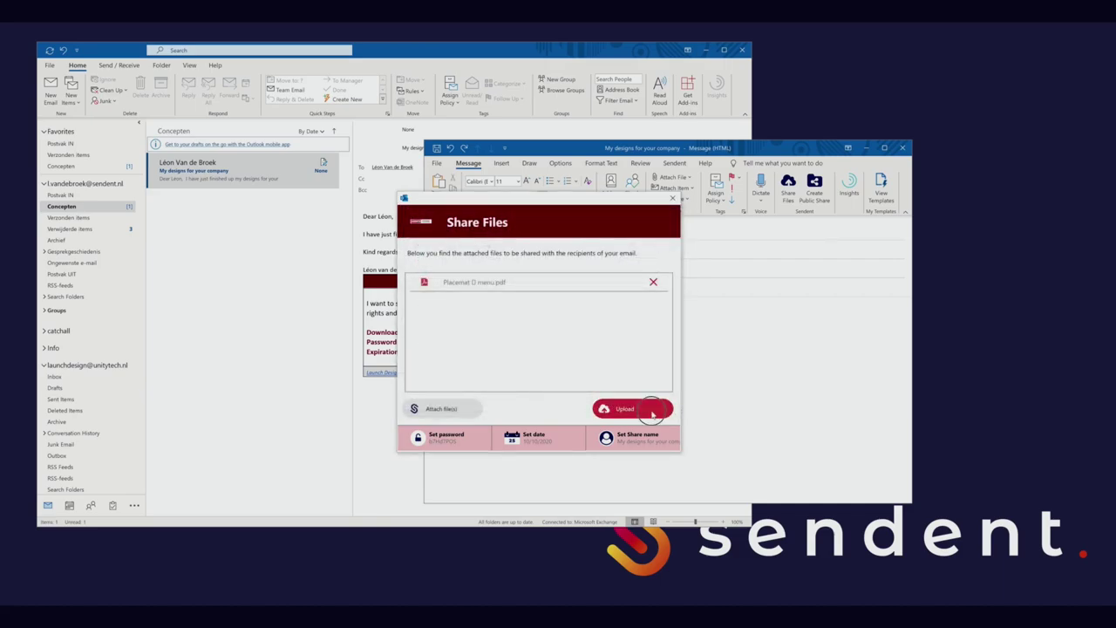
{"action": "left_click", "coordinate": [650, 409]}
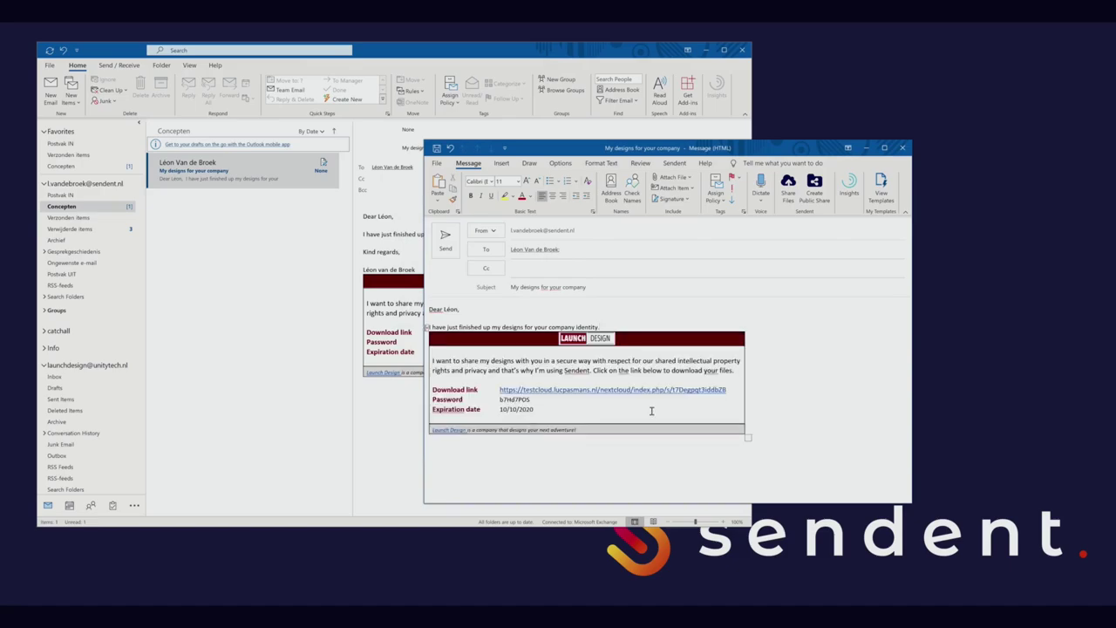
Step: Add a 'Kind regards' closing with the sender's name below the share block and send
{"action": "left_click", "coordinate": [794, 445]}
{"action": "type", "text": "Kind regards, "}
{"action": "type", "text": "Laurens"}
{"action": "left_click", "coordinate": [445, 240]}
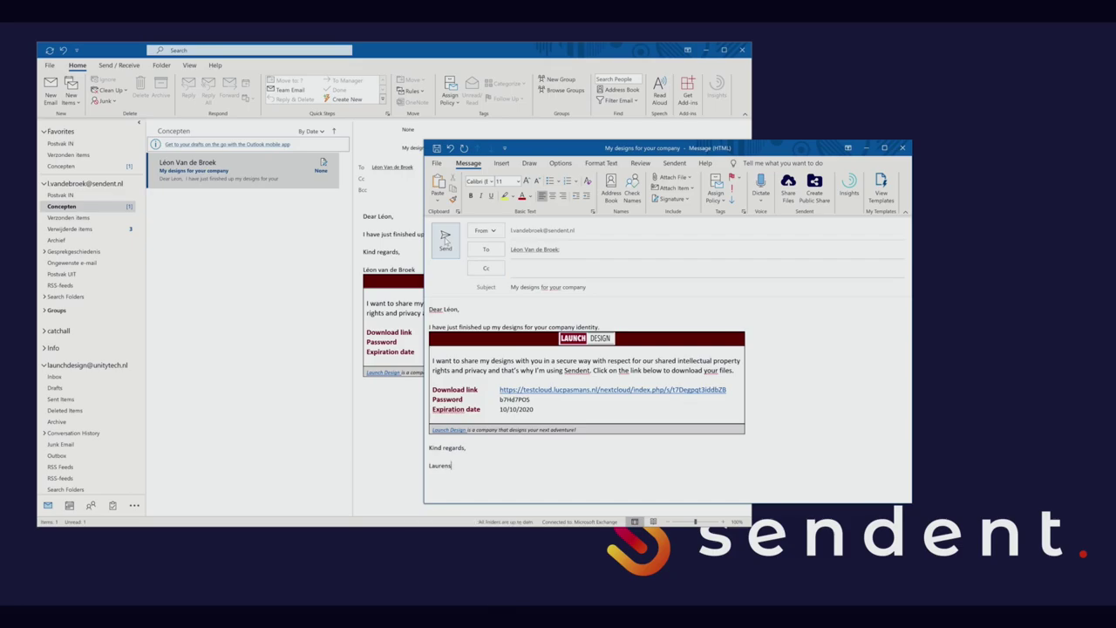
{"action": "left_click", "coordinate": [445, 238]}
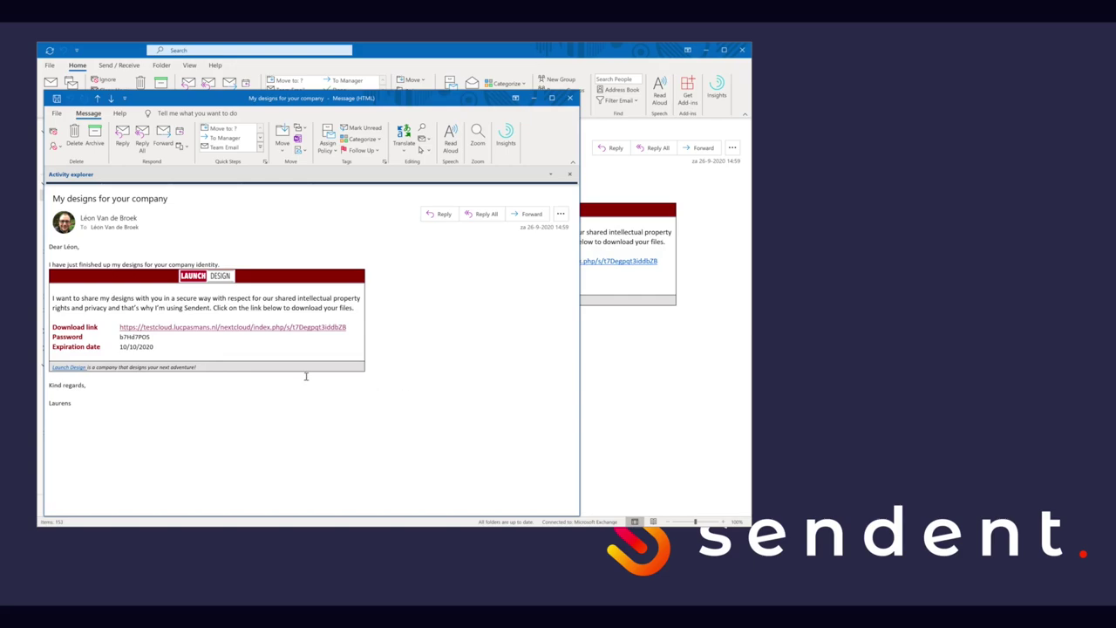
Step: Copy the share password from the received email and open its download link
{"action": "double_click", "coordinate": [129, 337]}
{"action": "double_click", "coordinate": [137, 338]}
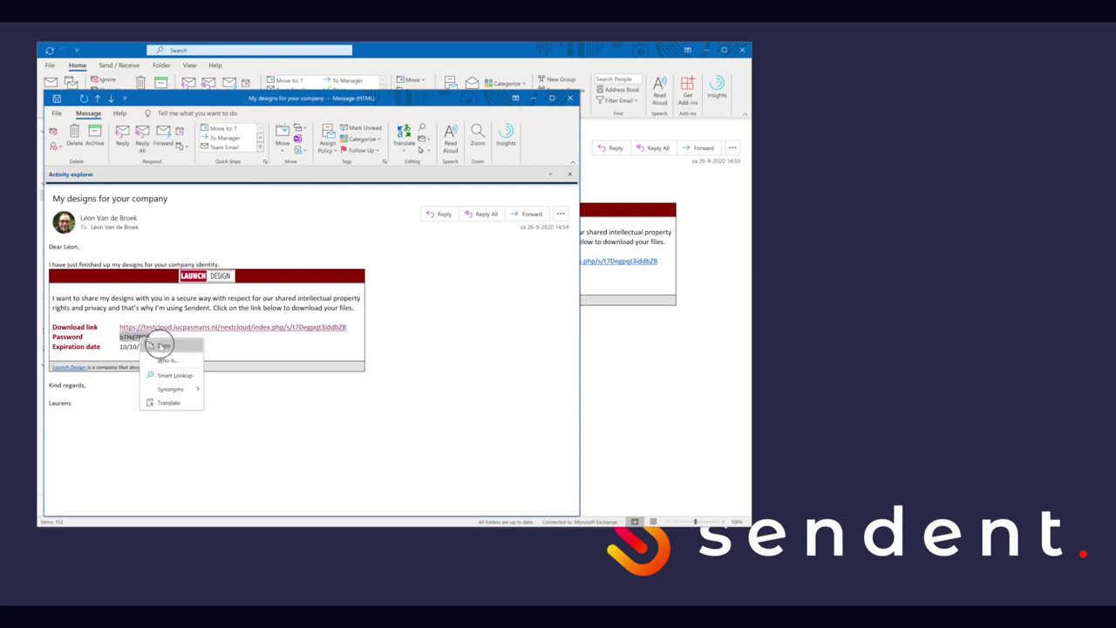
{"action": "left_click", "coordinate": [162, 346]}
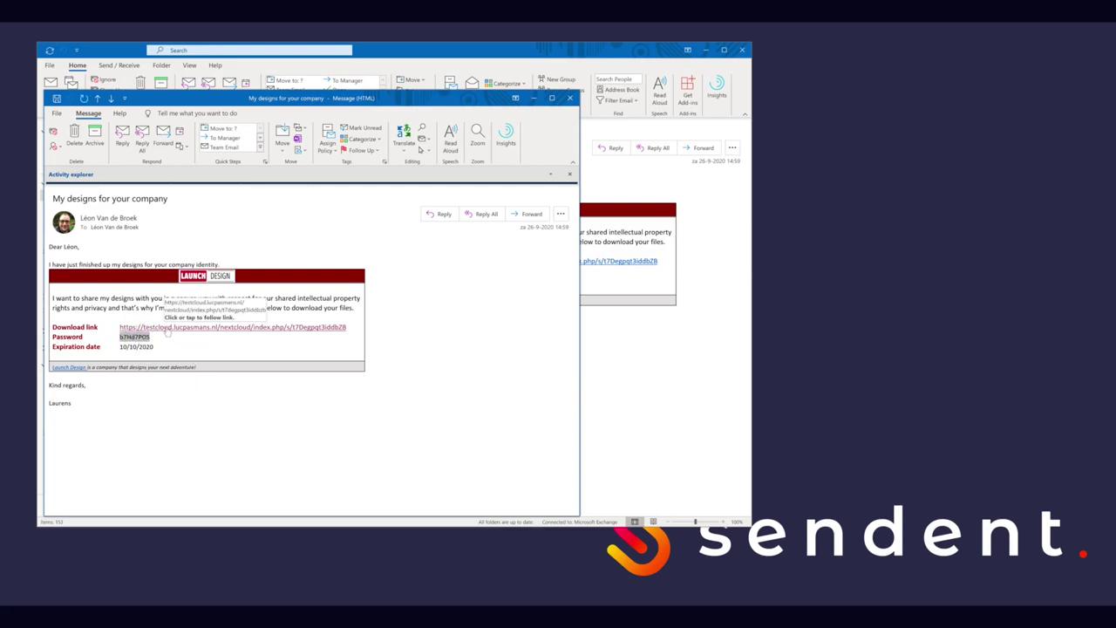
{"action": "left_click", "coordinate": [165, 328]}
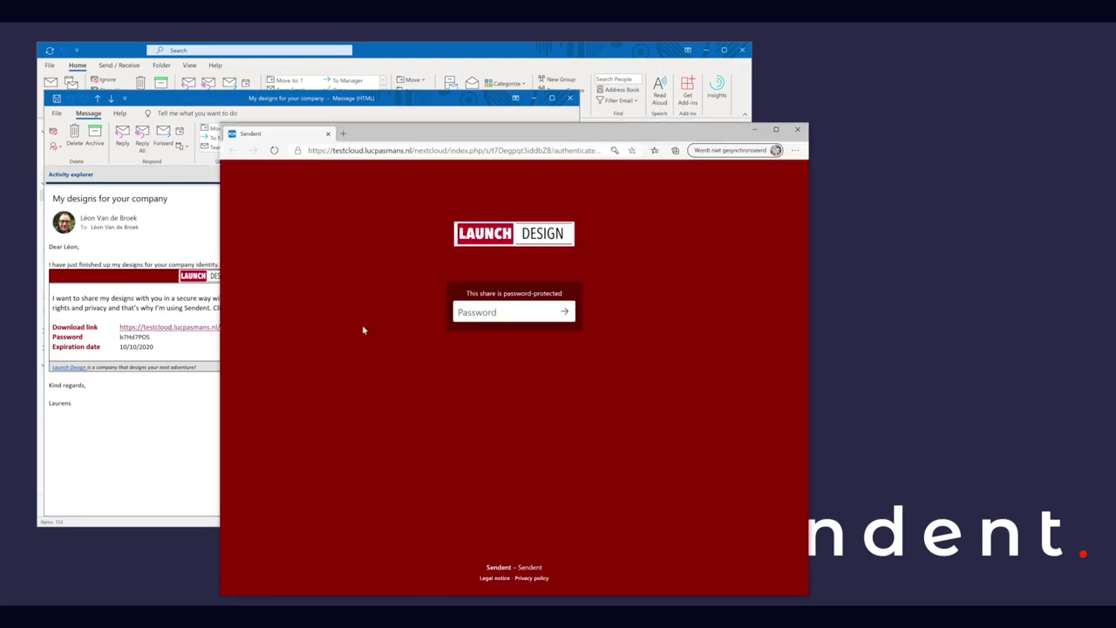
Step: Paste the copied password to unlock the Launch Design share and open the Placemat menu PDF
{"action": "left_click", "coordinate": [482, 312]}
{"action": "right_click", "coordinate": [482, 311]}
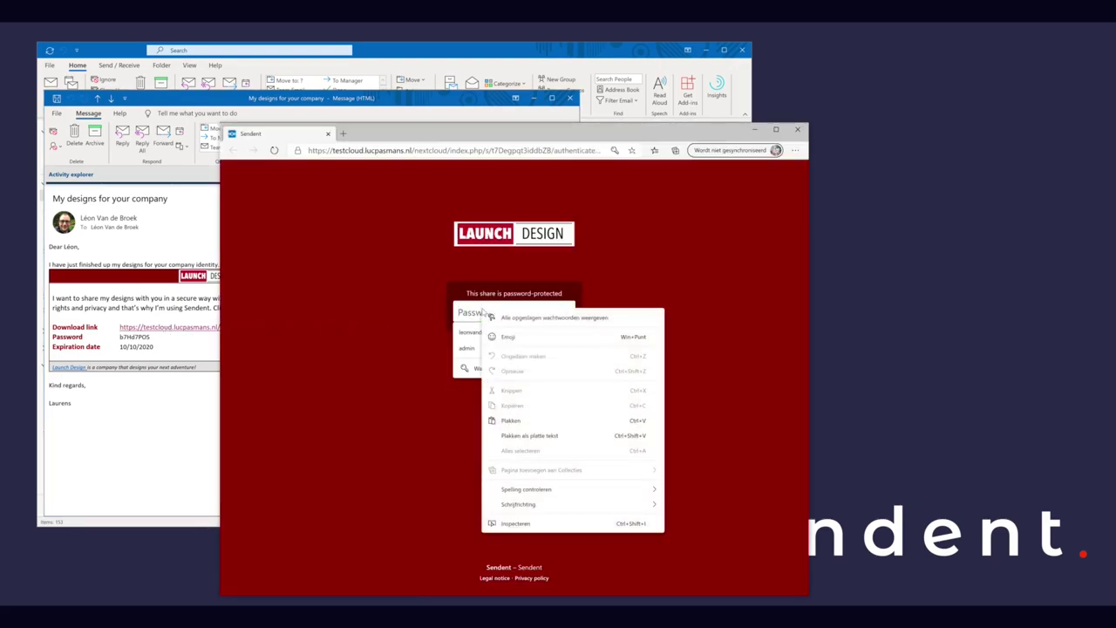
{"action": "left_click", "coordinate": [513, 415]}
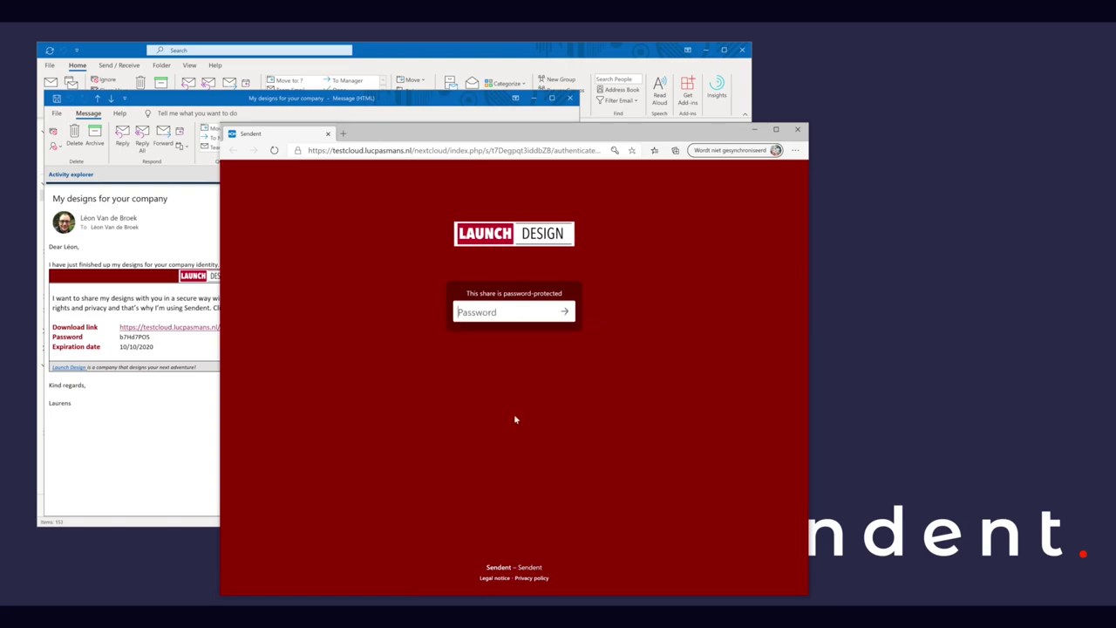
{"action": "left_click", "coordinate": [564, 313]}
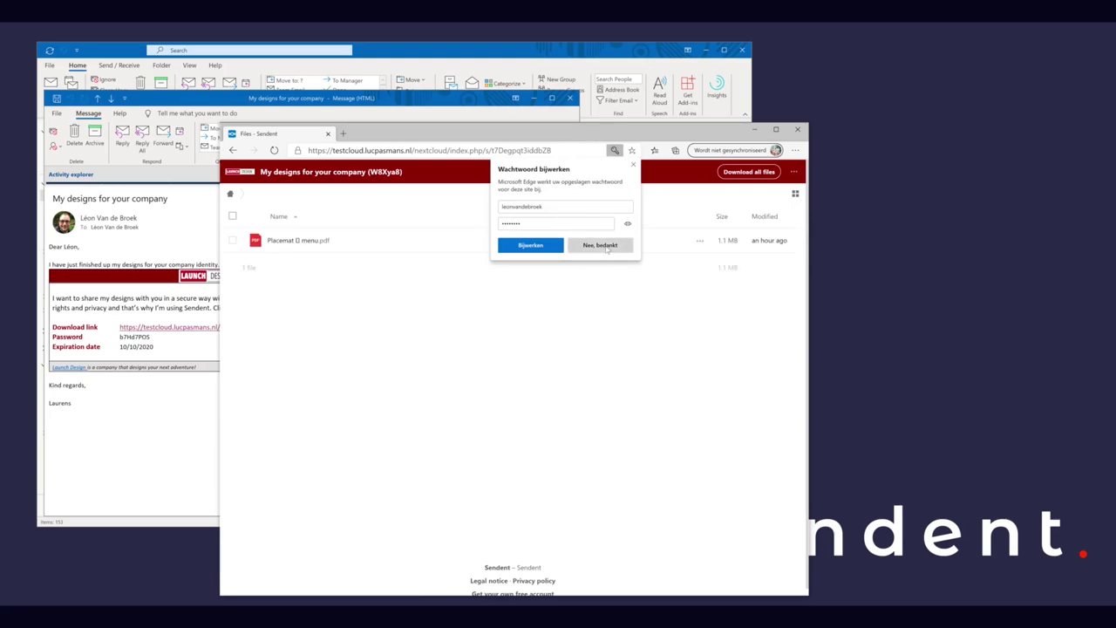
{"action": "left_click", "coordinate": [600, 249]}
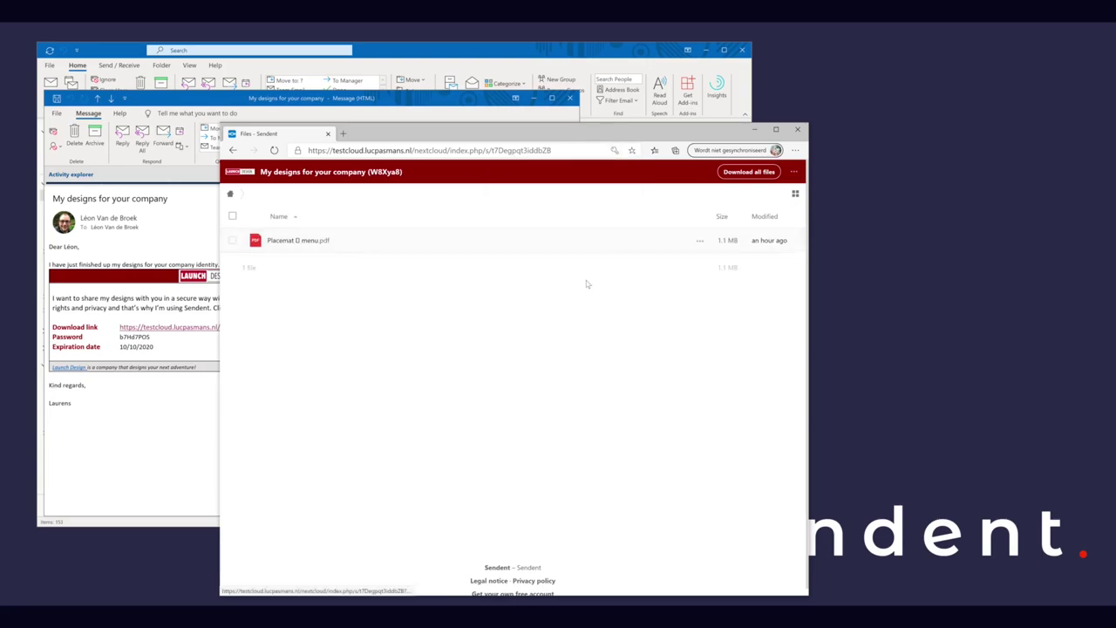
{"action": "left_click", "coordinate": [306, 244]}
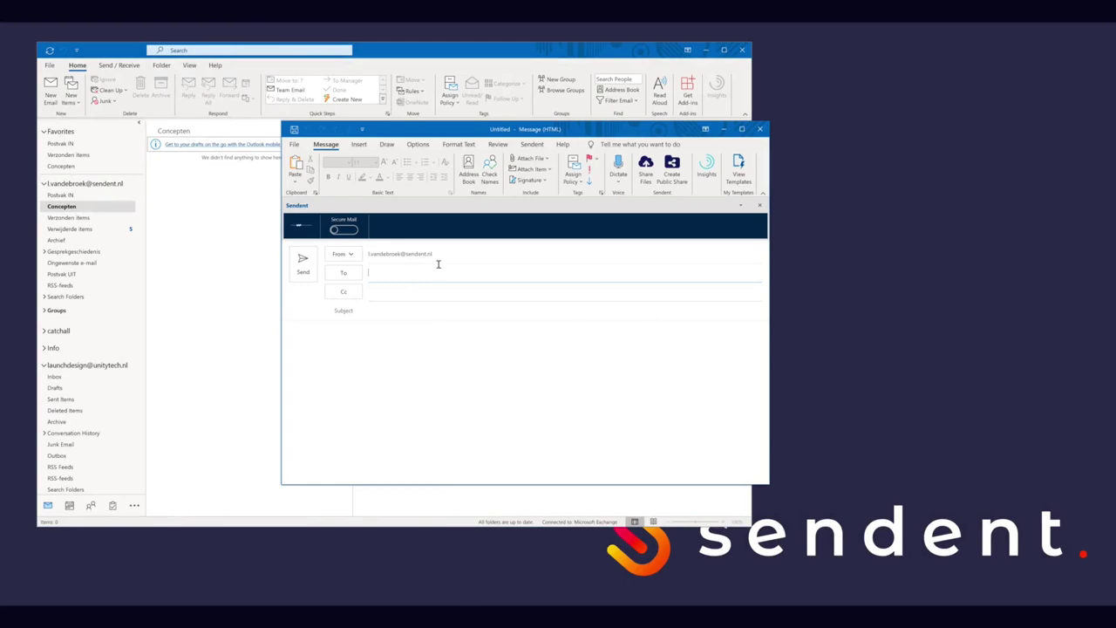
Step: Address the message to the suggested contact with subject 'Regarding your recent taxation report'
{"action": "type", "text": "leon"}
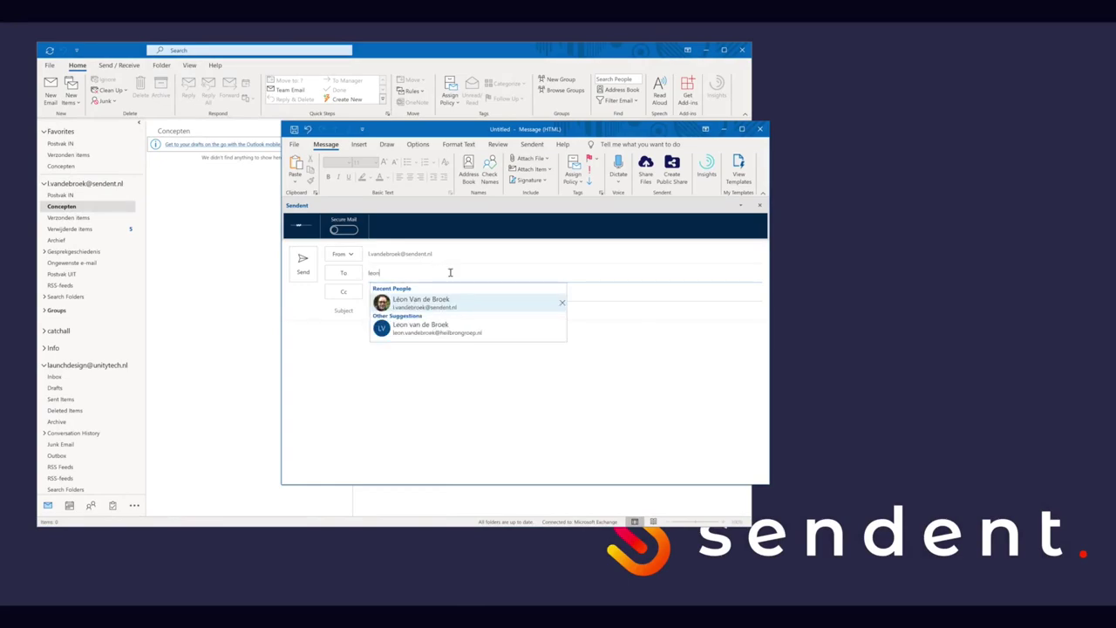
{"action": "left_click", "coordinate": [447, 306]}
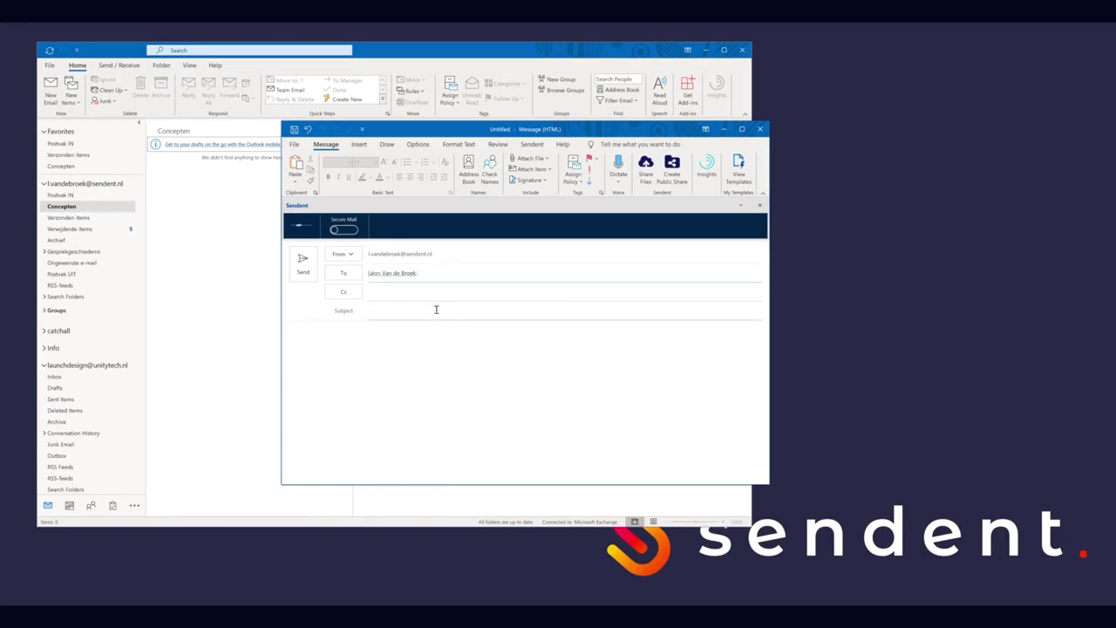
{"action": "left_click", "coordinate": [407, 314]}
{"action": "type", "text": "Regarding your recent taxation report"}
{"action": "key", "text": "Tab"}
Step: Write the body: greeting, follow-up questions and comments paragraphs, and a 'Kind regards' sign-off
{"action": "type", "text": "Hi Léon,"}
{"action": "key", "text": "Return"}
{"action": "key", "text": "Return"}
{"action": "type", "text": "We have reviewed your taxation report and we have some follow up questions before we can present a quote for your"}
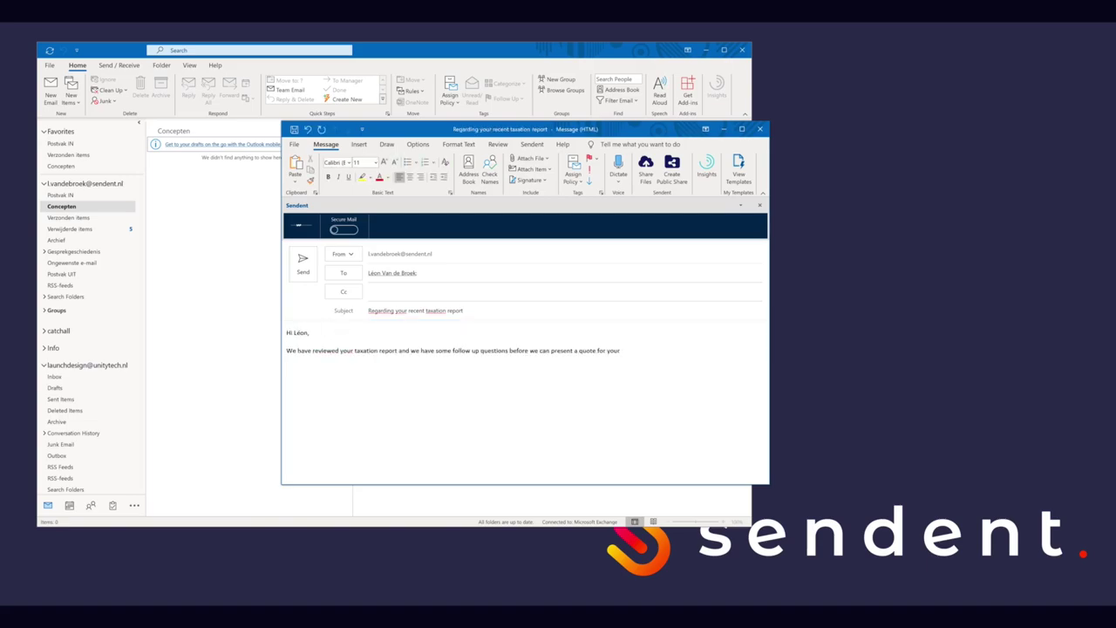
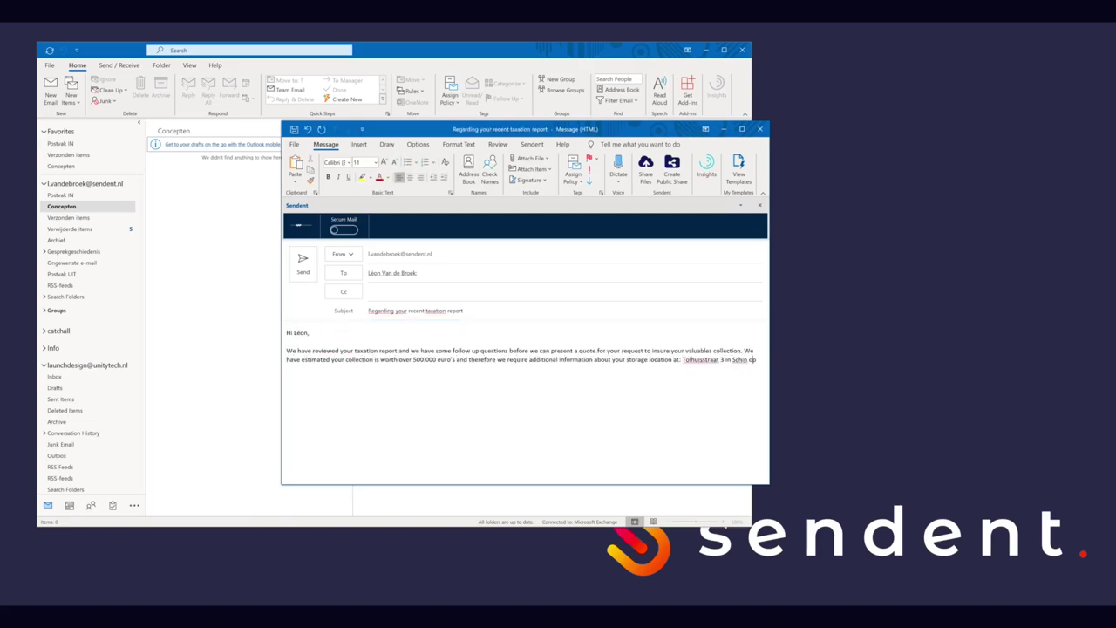
{"action": "key", "text": "Return"}
{"action": "key", "text": "Return"}
{"action": "type", "text": "Please let us know what you think of the comments we left in the taxation report and how your security is configured at the address stated above."}
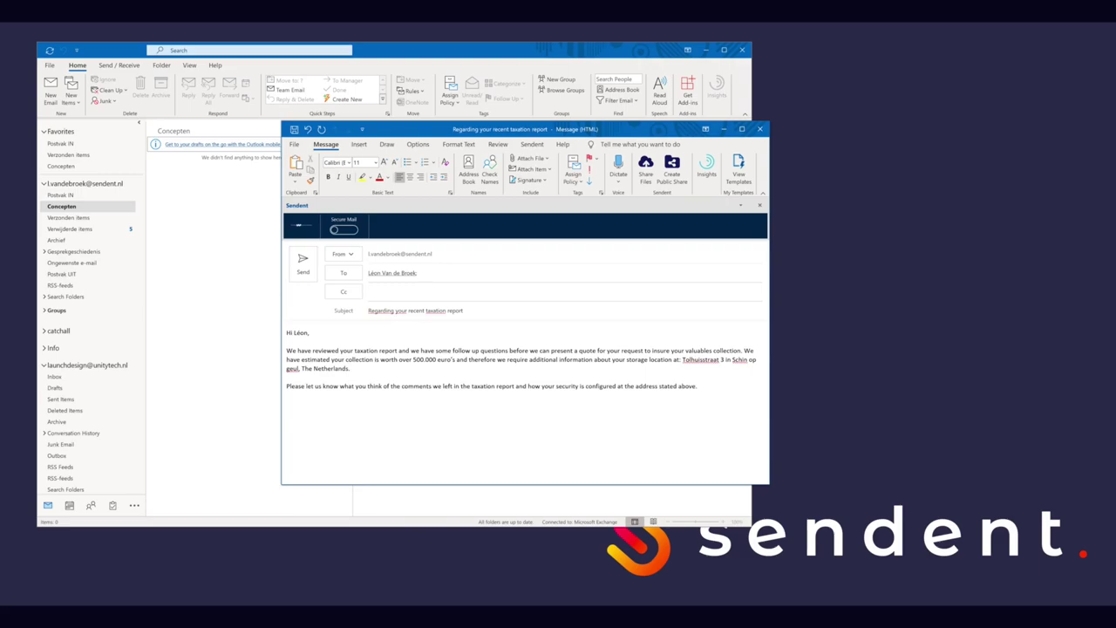
{"action": "key", "text": "Return"}
{"action": "key", "text": "Return"}
{"action": "type", "text": "Kind regards,"}
{"action": "key", "text": "Return"}
{"action": "key", "text": "Return"}
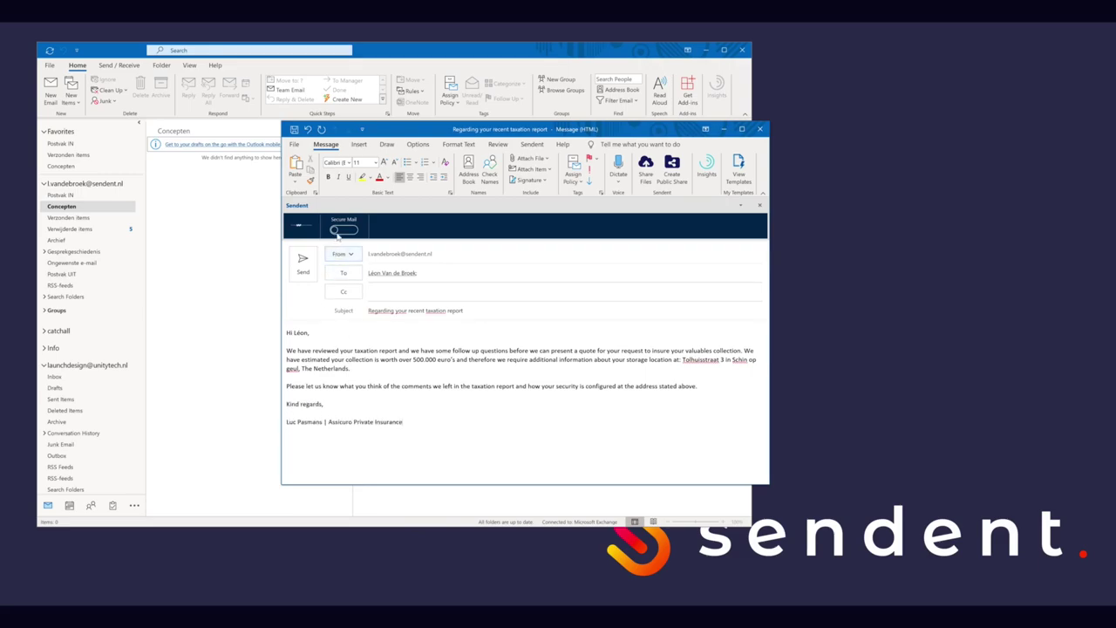
Step: Turn on Secure Mail and attach Taxation report.xlsx from the recent files
{"action": "left_click", "coordinate": [340, 231]}
{"action": "left_click", "coordinate": [528, 162]}
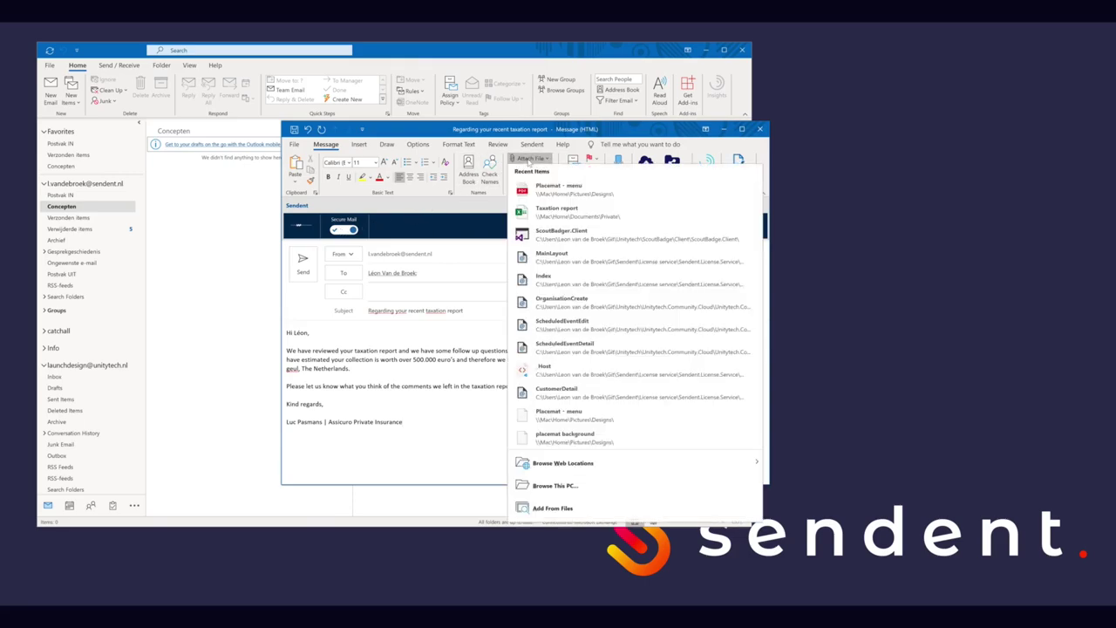
{"action": "left_click", "coordinate": [550, 211]}
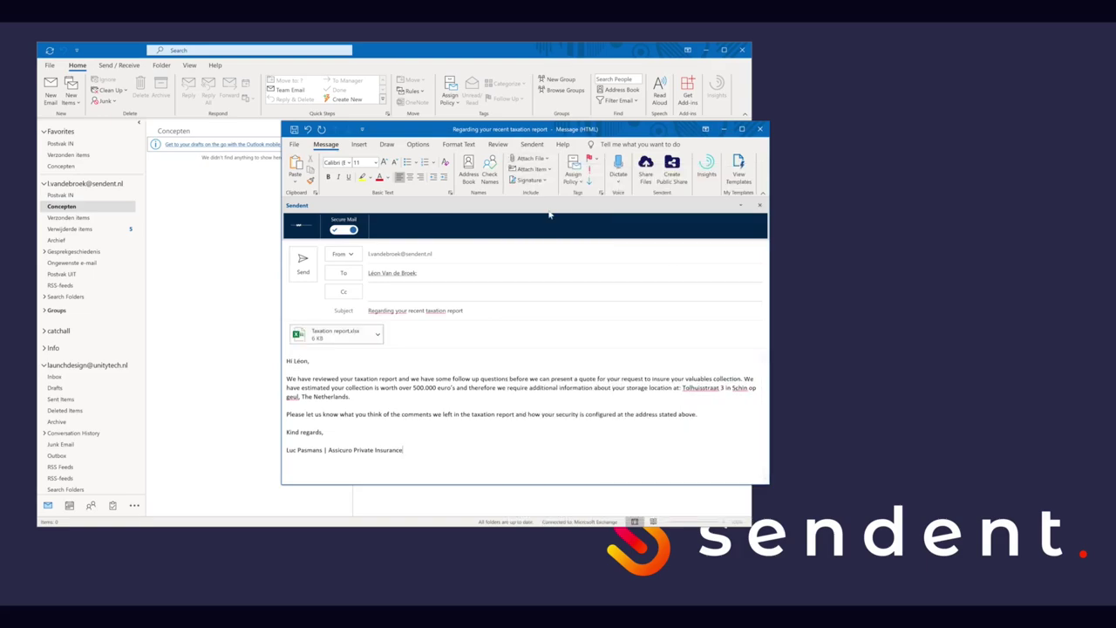
Step: Send the secure message, enabling and saving a guest account for the recipient
{"action": "left_click", "coordinate": [311, 267]}
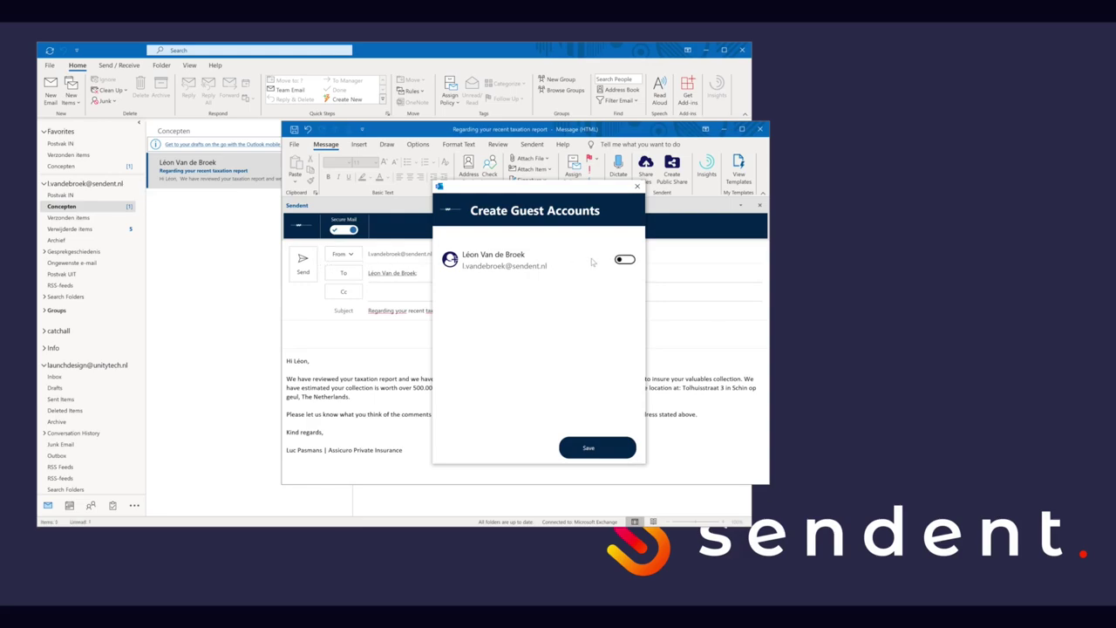
{"action": "left_click", "coordinate": [621, 261]}
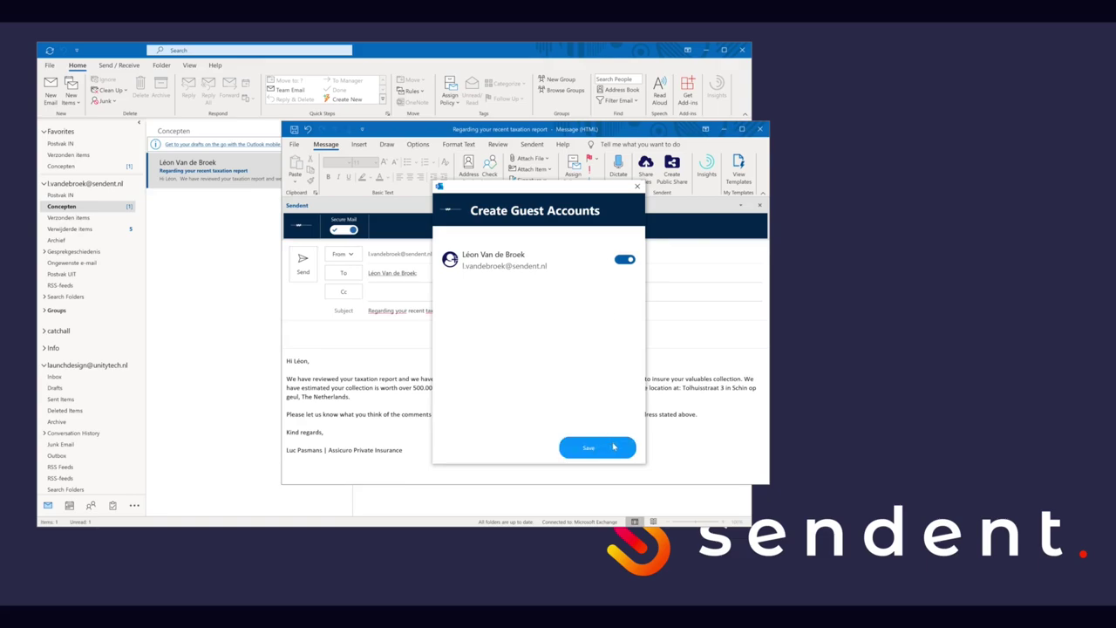
{"action": "left_click", "coordinate": [613, 446]}
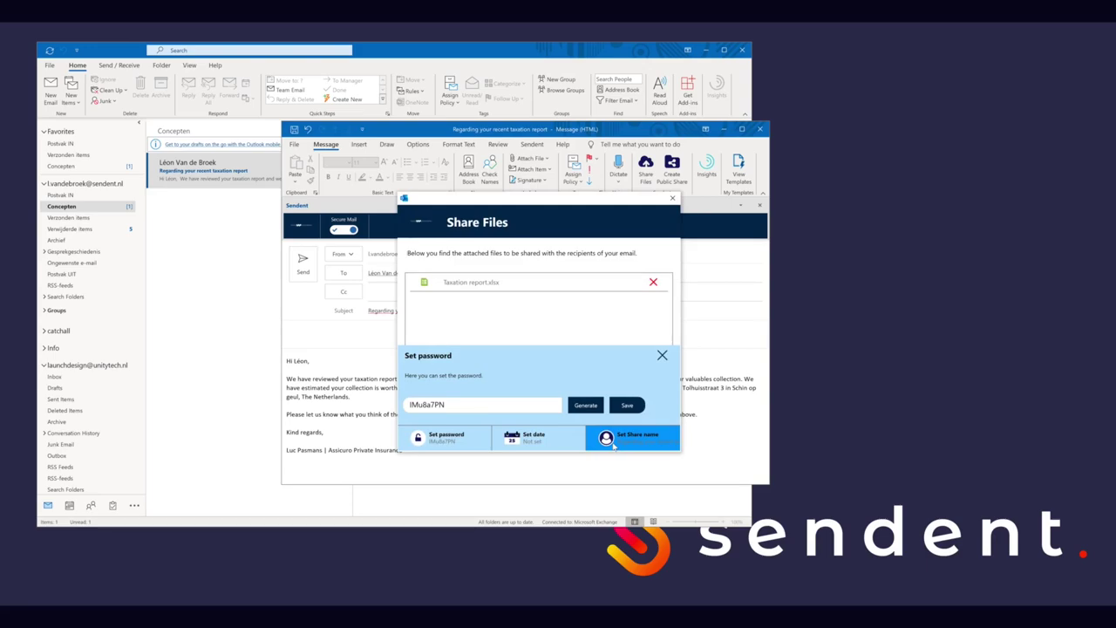
Step: Keep the generated password, set expiry to 10/10/2020, and upload Taxation report.xlsx
{"action": "left_click", "coordinate": [627, 405]}
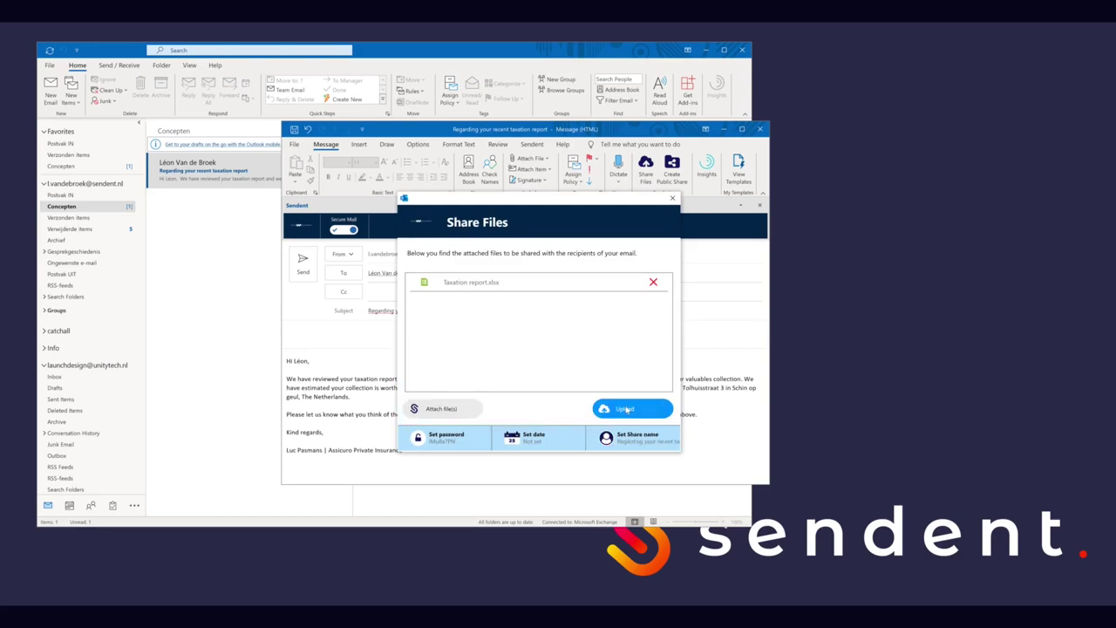
{"action": "left_click", "coordinate": [534, 438]}
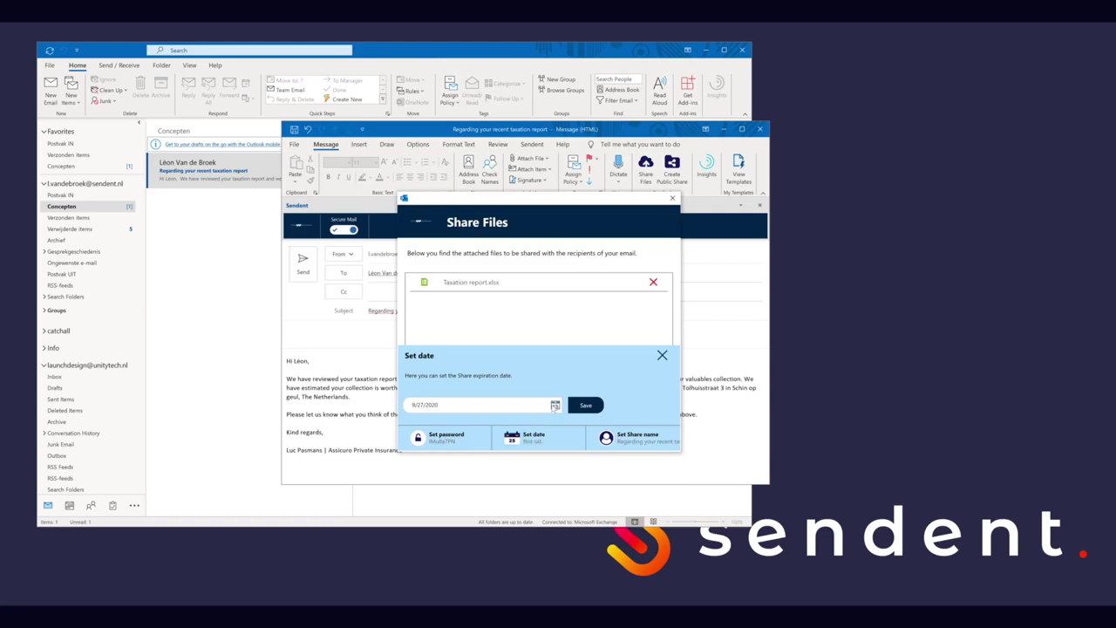
{"action": "left_click", "coordinate": [555, 405]}
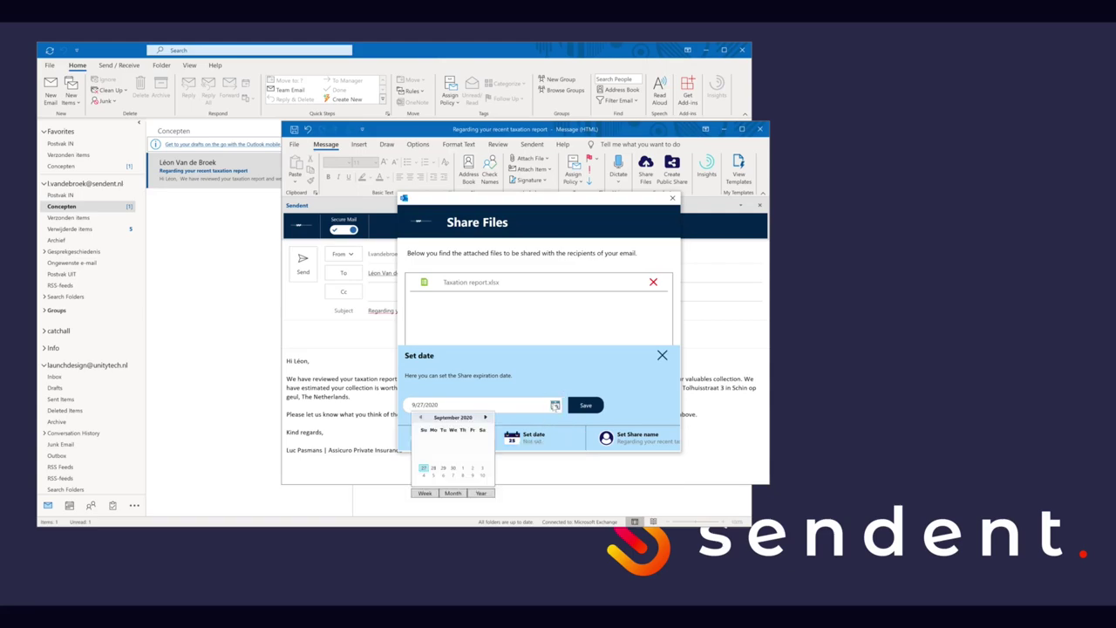
{"action": "left_click", "coordinate": [481, 474]}
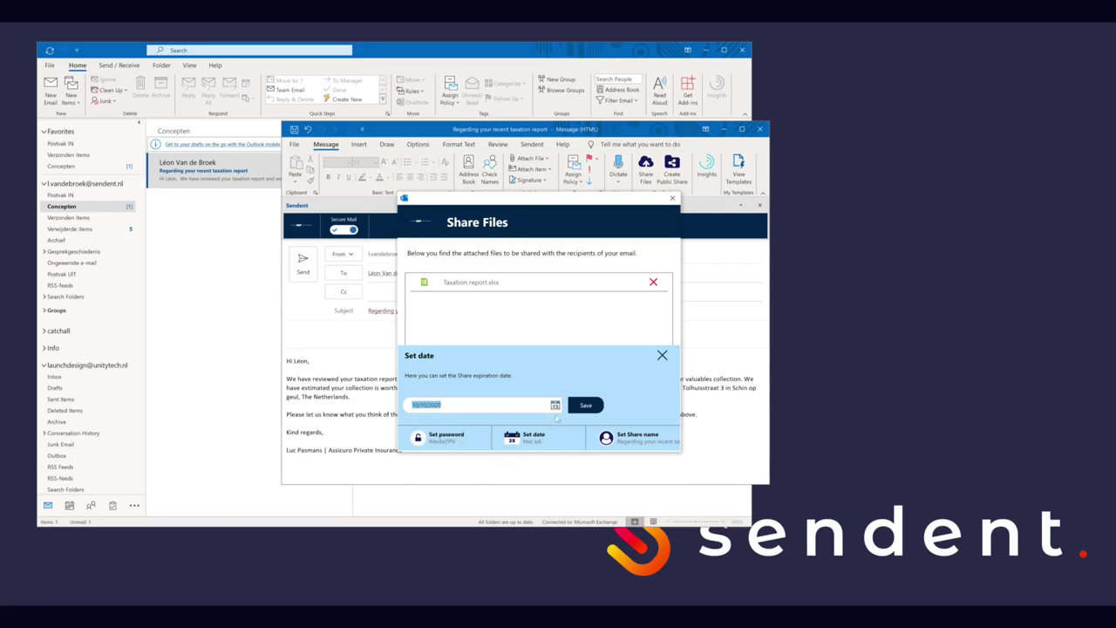
{"action": "left_click", "coordinate": [585, 404]}
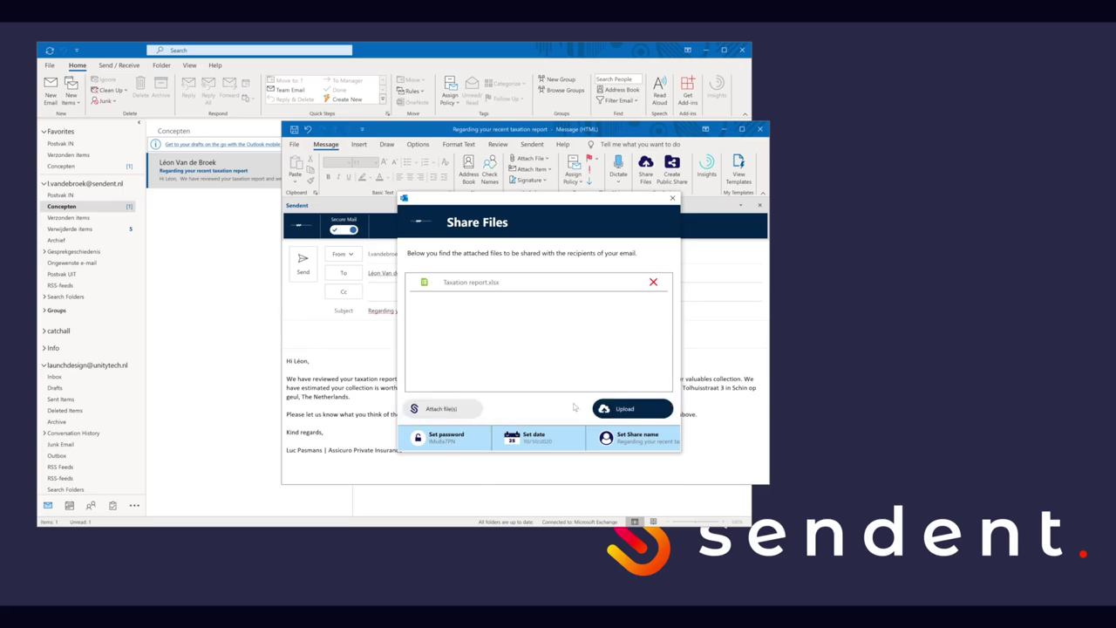
{"action": "left_click", "coordinate": [653, 407]}
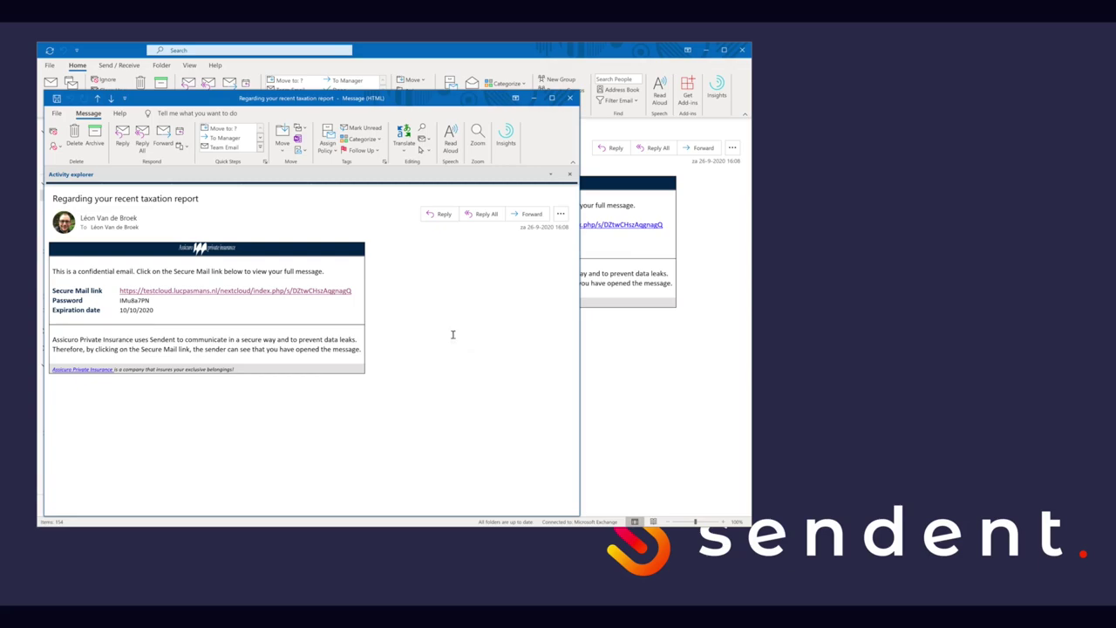
Step: Select the share password in the received taxation-report email
{"action": "left_click_drag", "start_coordinate": [120, 300], "coordinate": [150, 300]}
Step: Copy the password, open the Secure Mail link, and paste it into the Wachtwoord field
{"action": "right_click", "coordinate": [144, 300]}
{"action": "left_click", "coordinate": [182, 307]}
{"action": "left_click", "coordinate": [194, 291]}
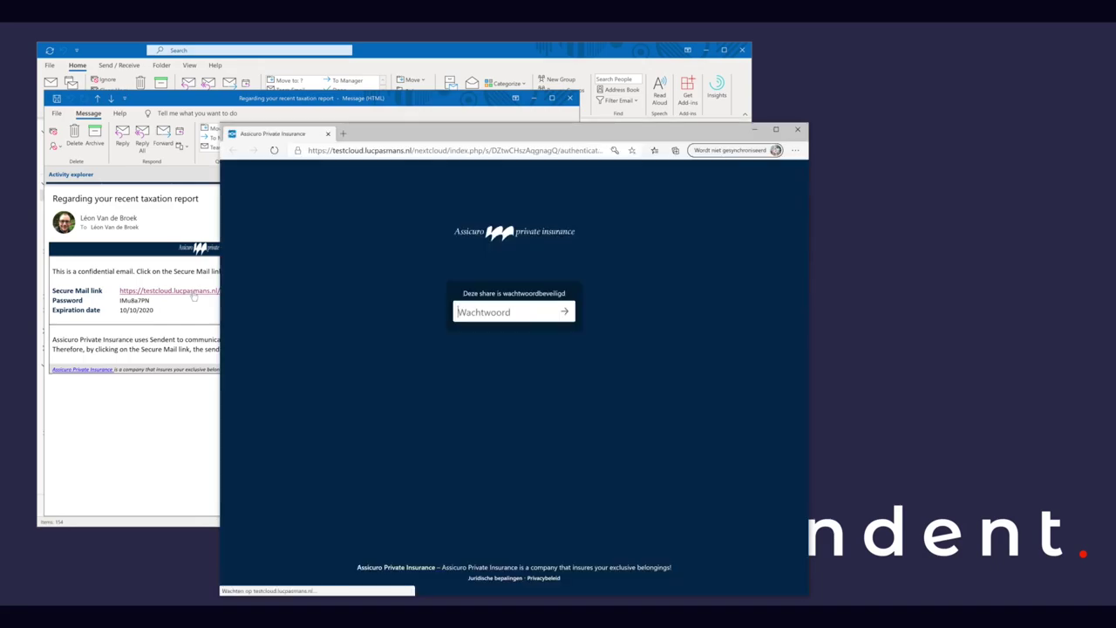
{"action": "right_click", "coordinate": [491, 313]}
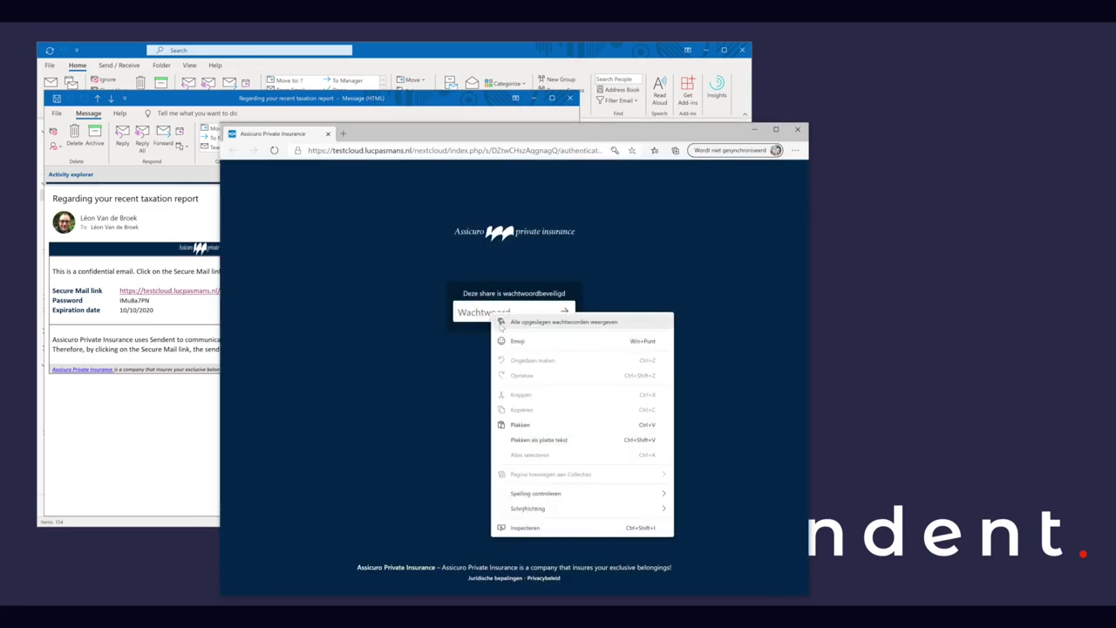
{"action": "left_click", "coordinate": [541, 425]}
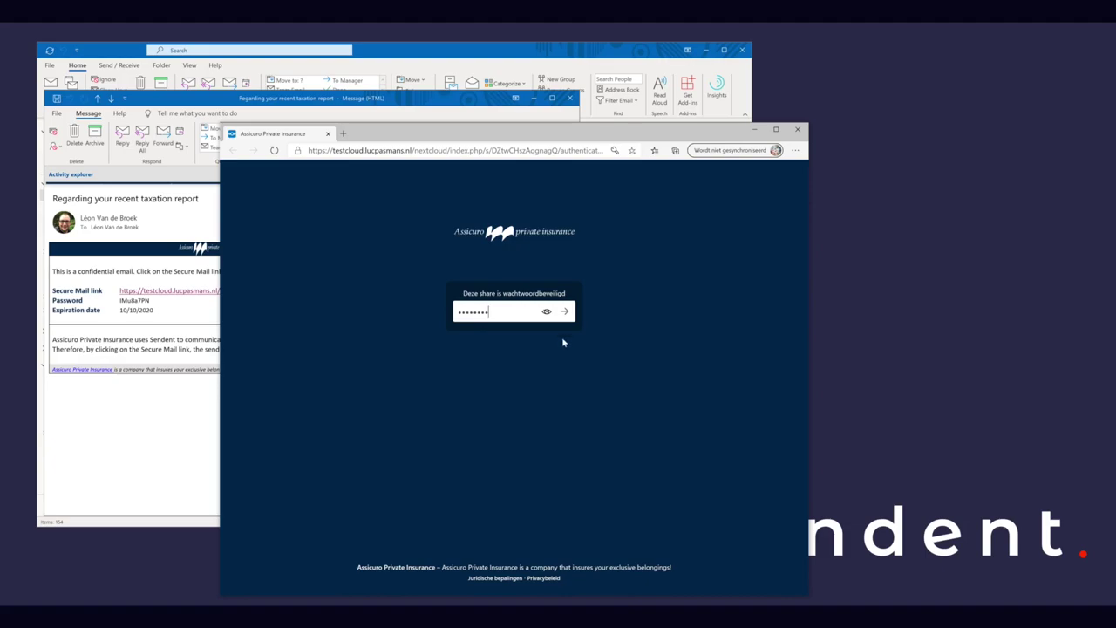
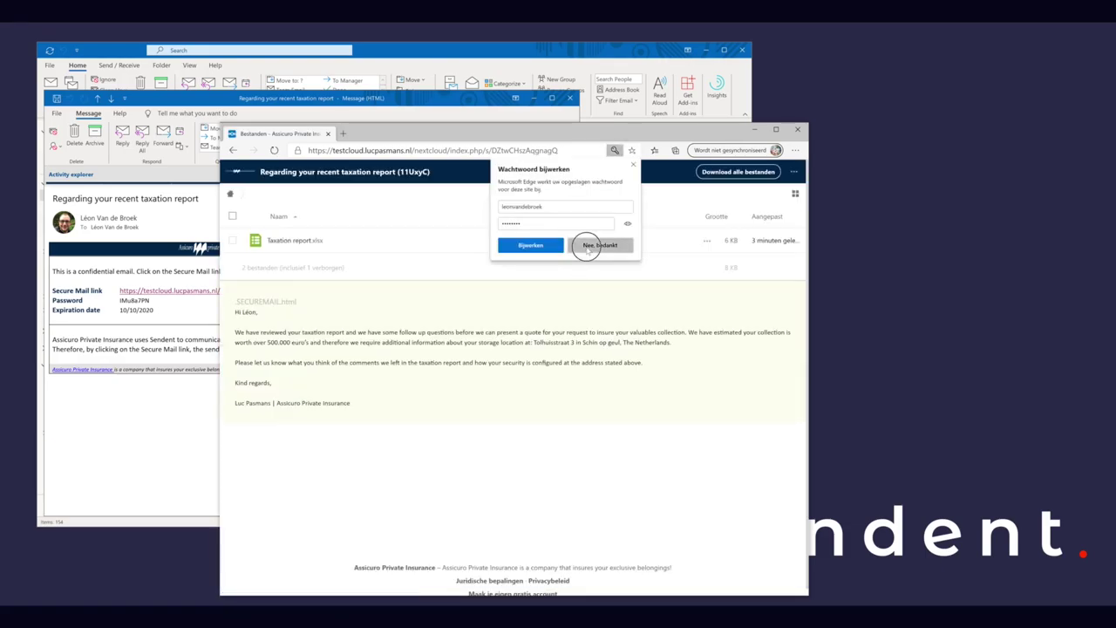
Step: Decline Edge's password prompt, download Taxation report.xlsx, and go back to Outlook's Verzonden items
{"action": "left_click", "coordinate": [599, 246]}
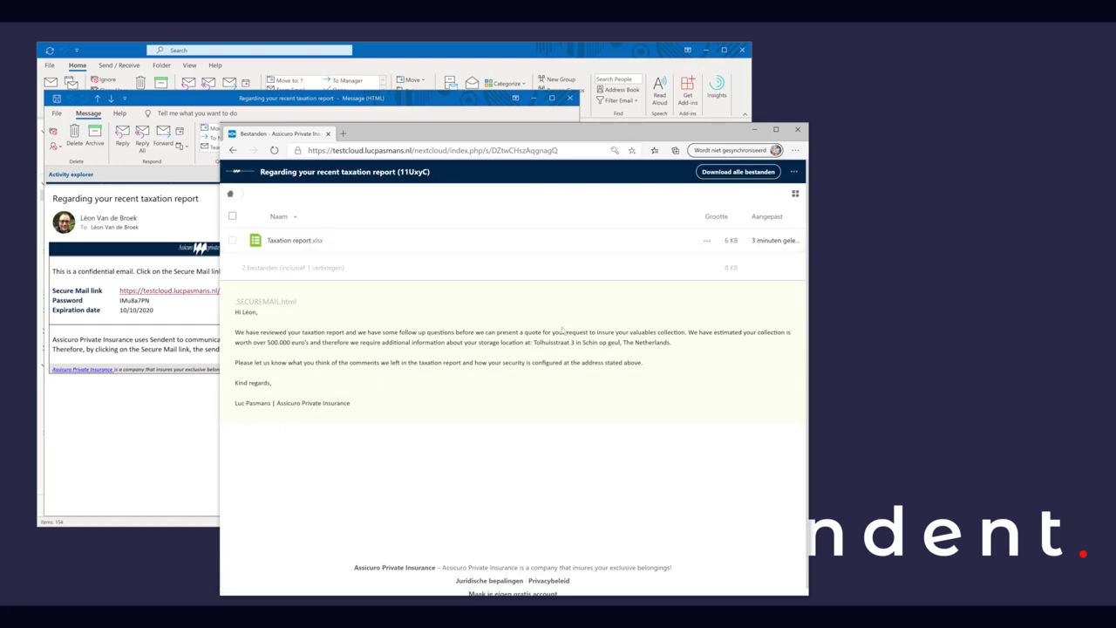
{"action": "left_click", "coordinate": [298, 249]}
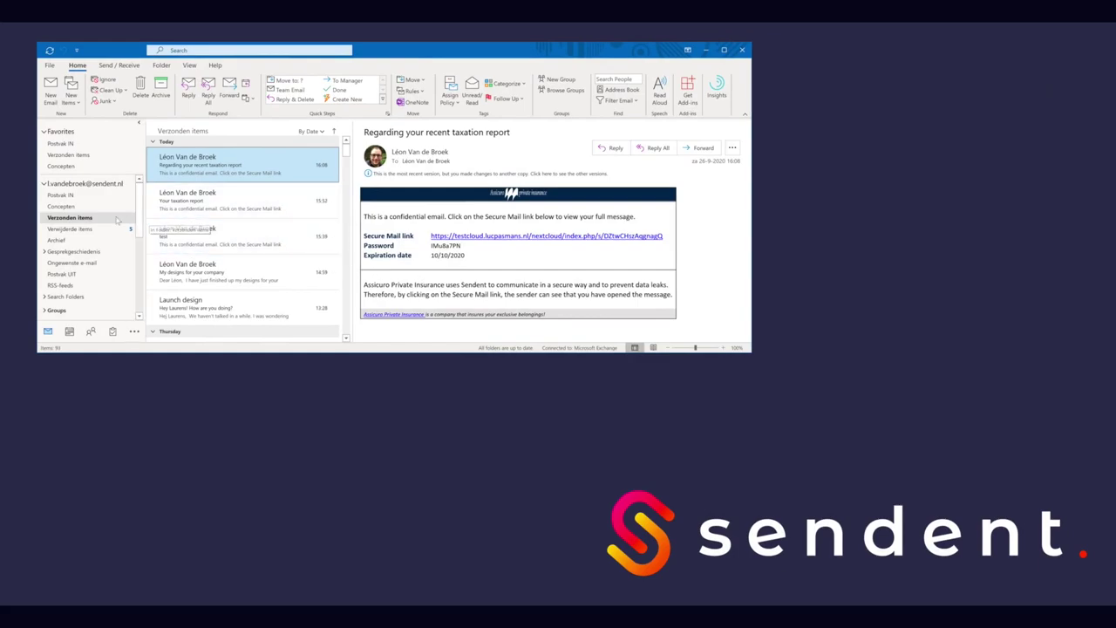
{"action": "left_click", "coordinate": [105, 220]}
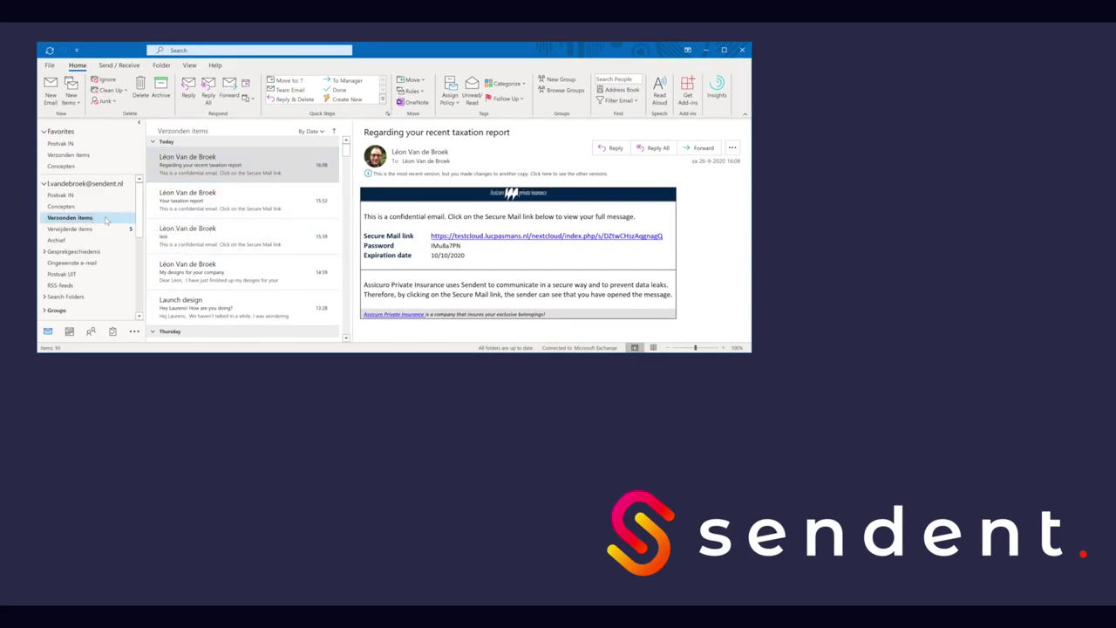
Step: Open 'Regarding your recent taxation report' in its own window and reveal the View and Unshare actions
{"action": "left_click", "coordinate": [203, 165]}
{"action": "double_click", "coordinate": [202, 165]}
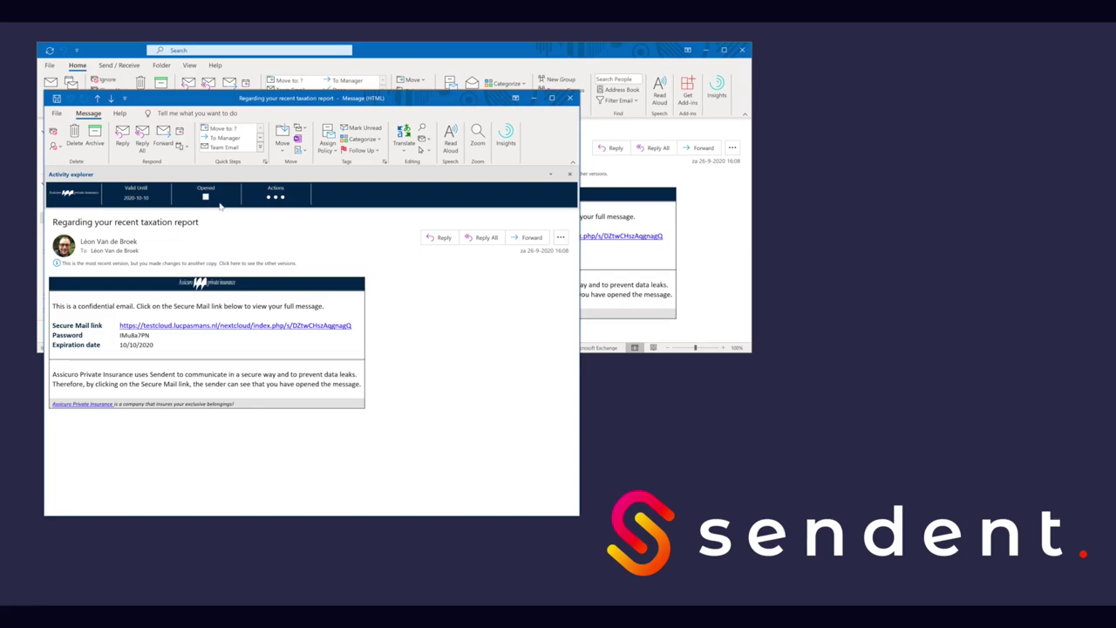
{"action": "left_click", "coordinate": [290, 203]}
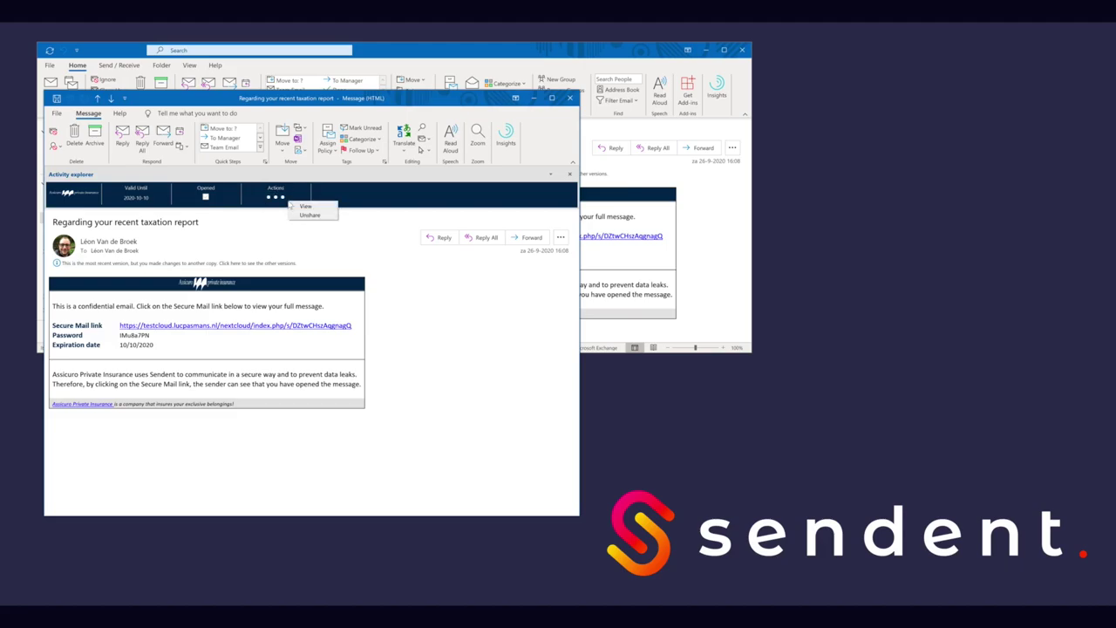